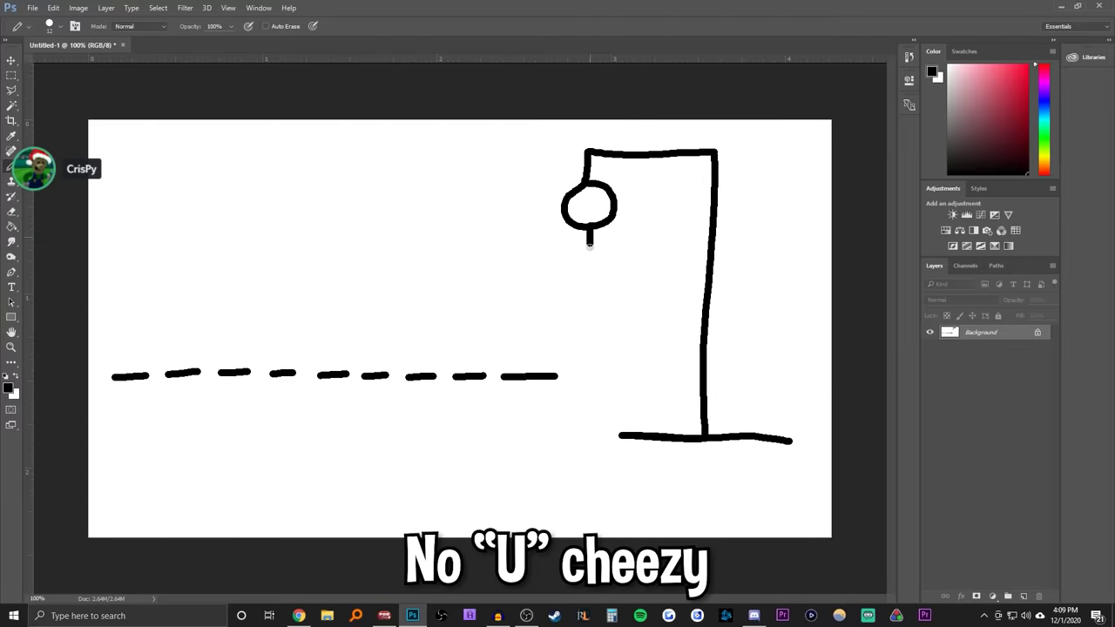
- Extend the stick figure's body, add two limbs, and write N and e on the first and last blanks
left_click_drag(590, 246, 590, 263)
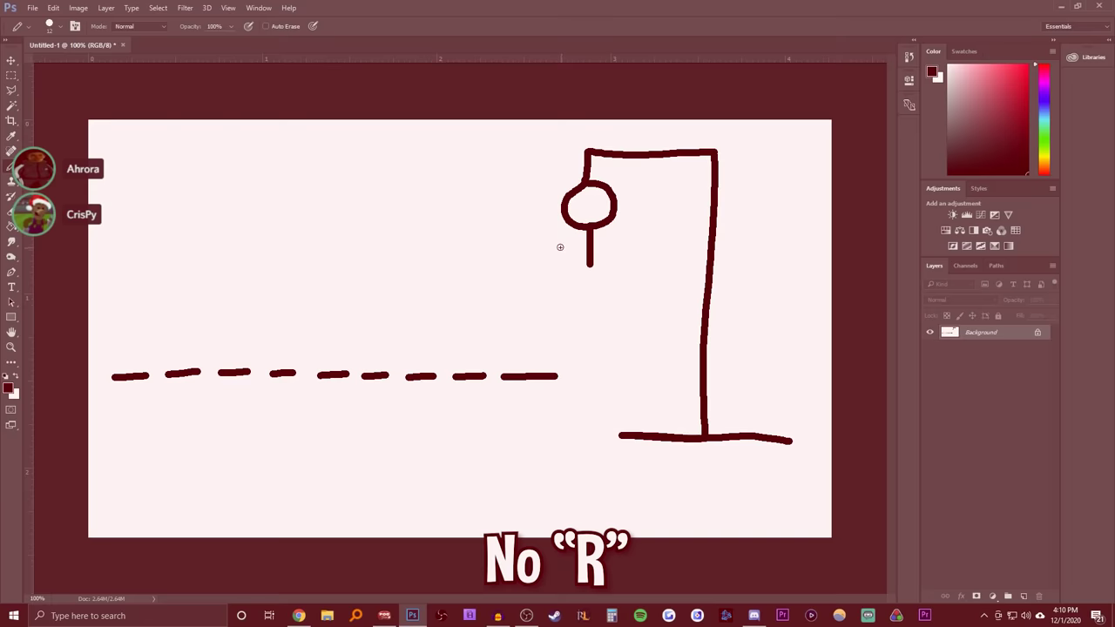
left_click_drag(558, 247, 579, 263)
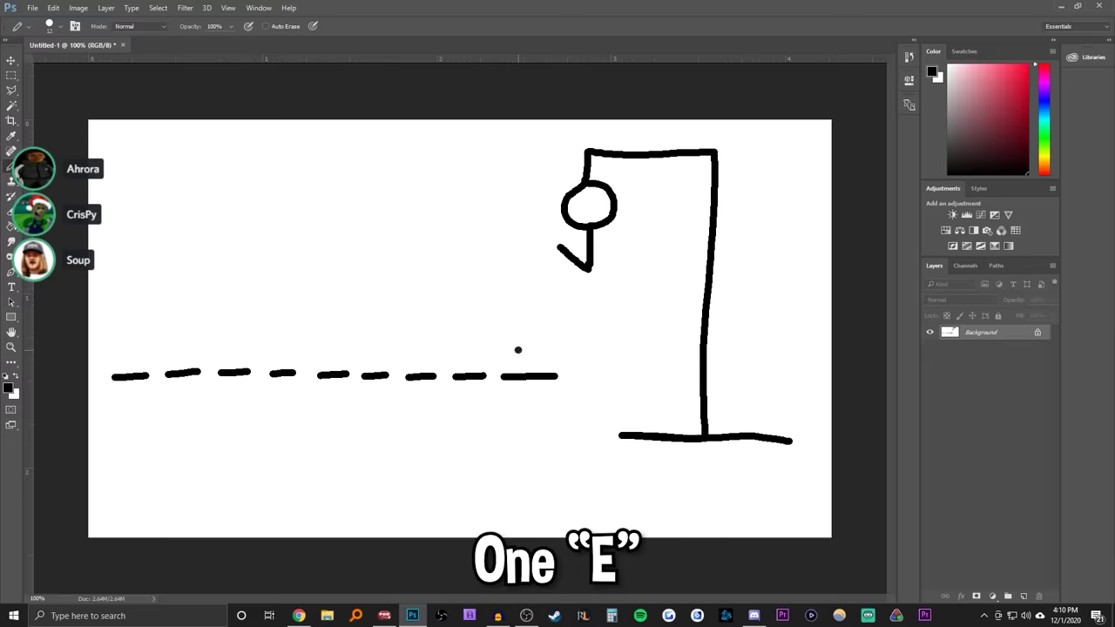
left_click_drag(517, 351, 542, 364)
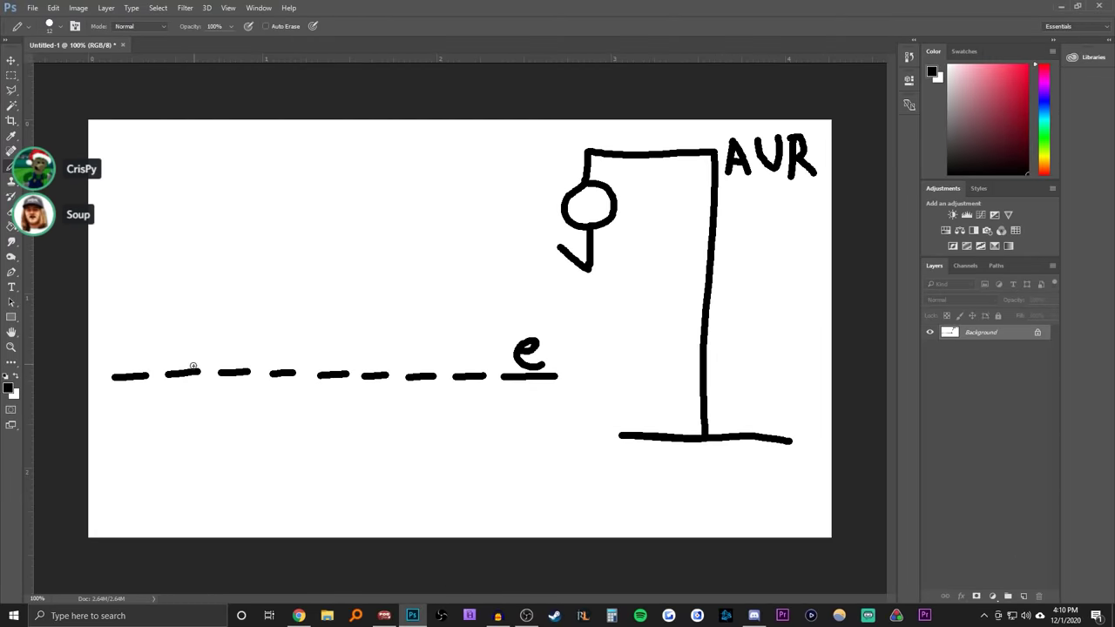
mouse_move(105, 369)
left_mouse_down()
mouse_move(112, 331)
mouse_move(137, 312)
left_mouse_up()
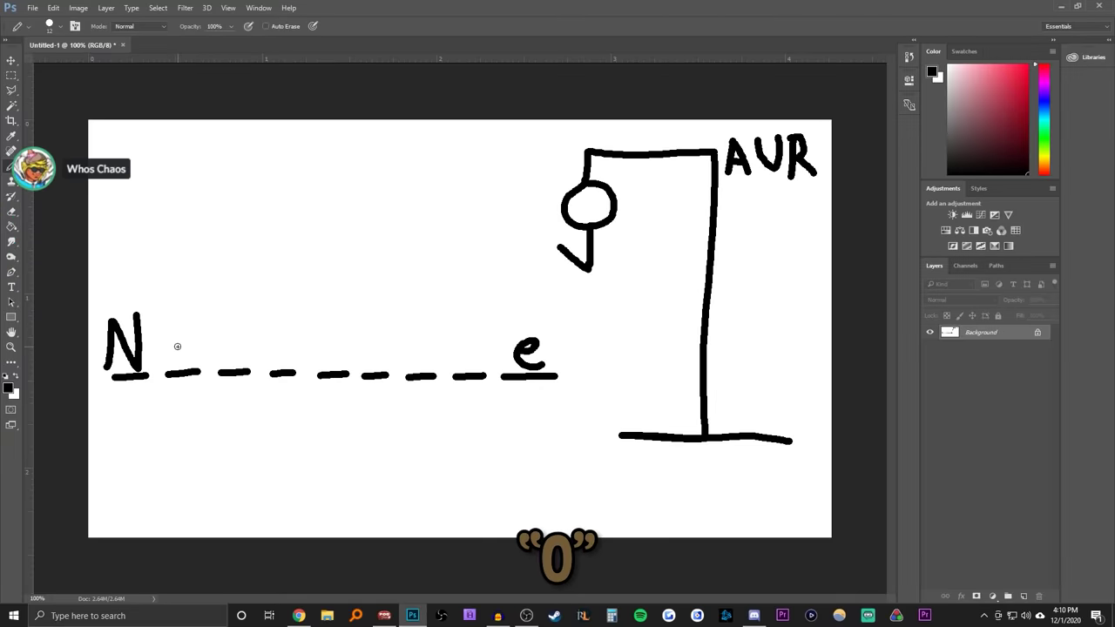
left_click_drag(590, 266, 628, 243)
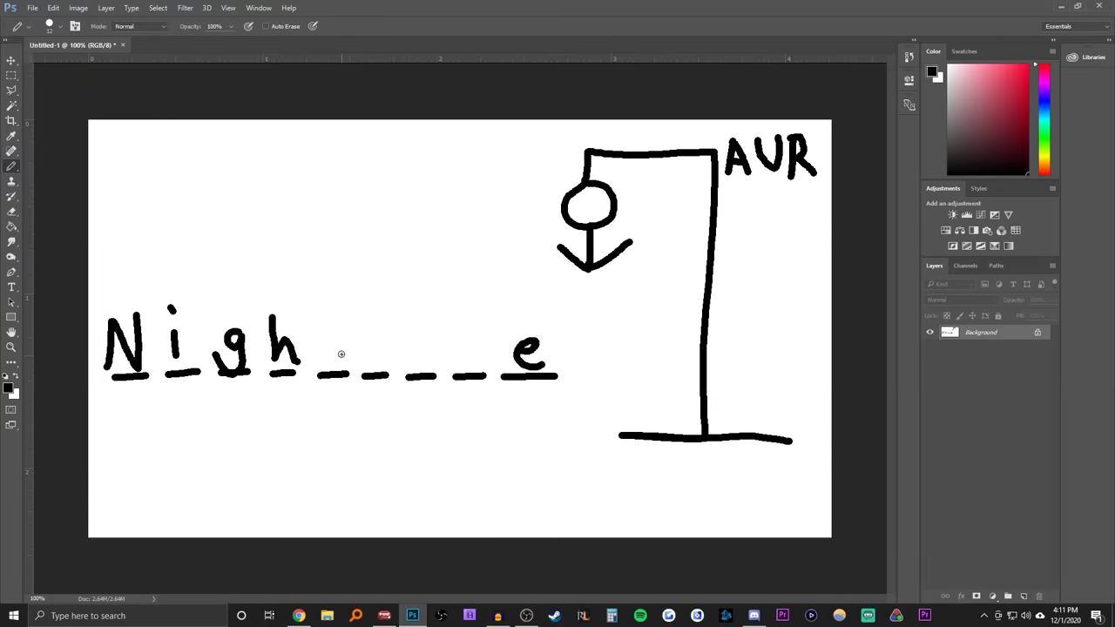
- Write two t's on the blanks after the h
left_click_drag(331, 300, 333, 360)
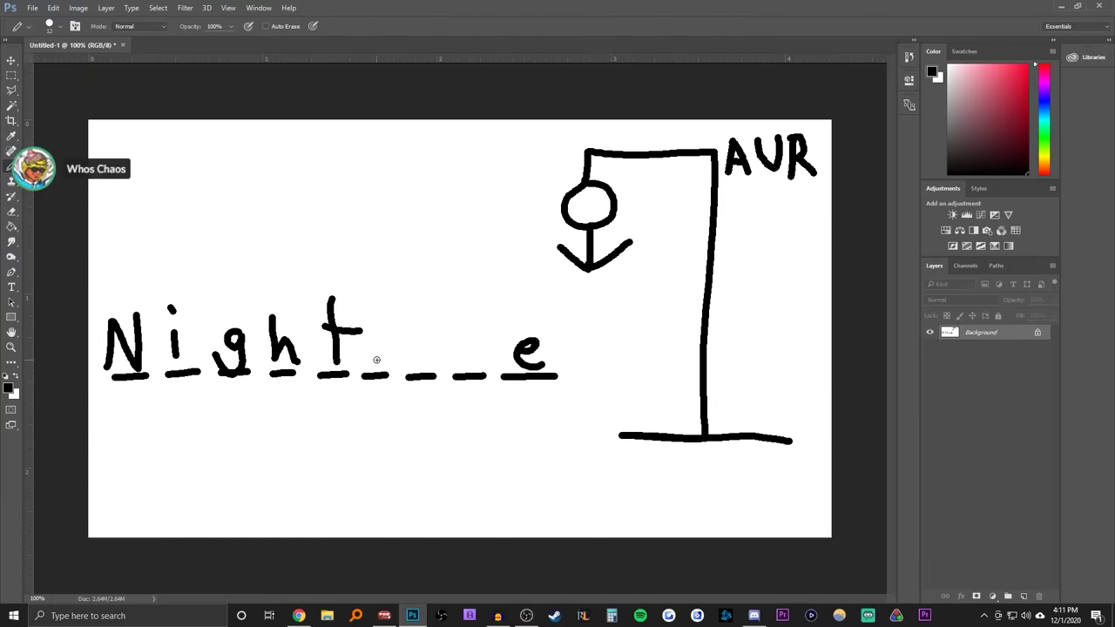
mouse_move(377, 317)
left_mouse_down()
mouse_move(376, 370)
mouse_move(398, 330)
left_mouse_up()
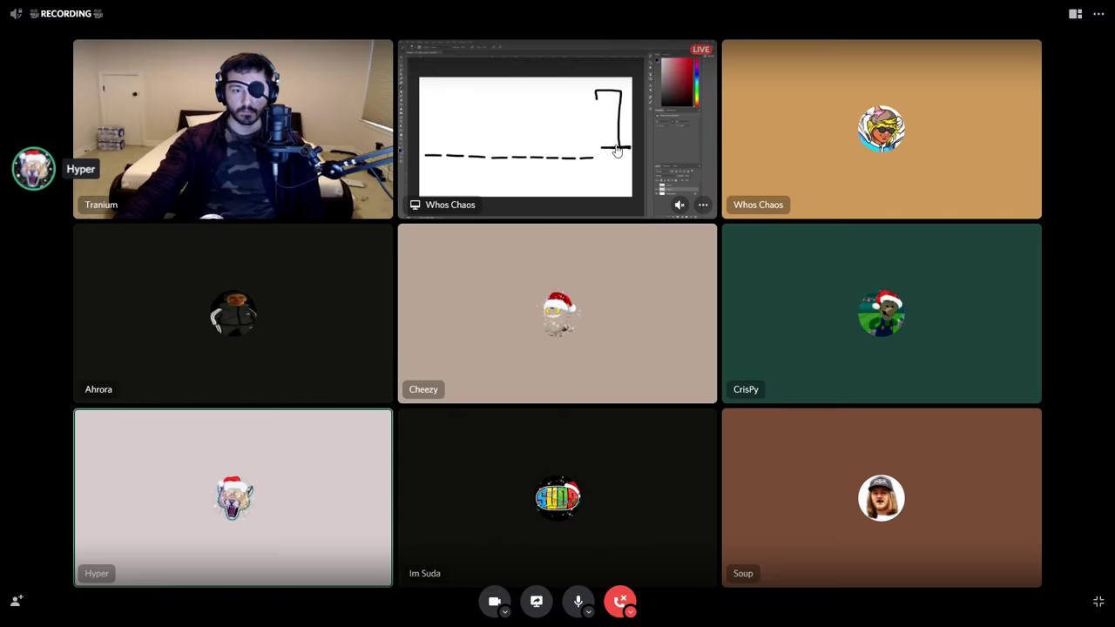
- Open the other player's shared hangman screen in focused view
left_click(615, 150)
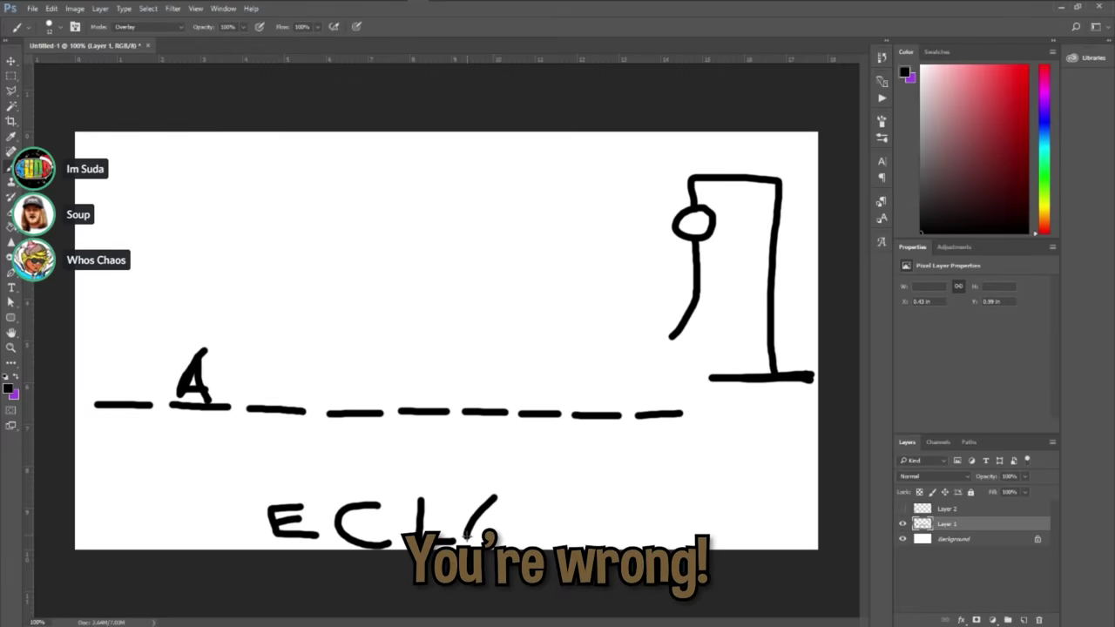
- Make a short vertical stroke on the streamed hangman board as the round finishes
left_click_drag(498, 497, 496, 520)
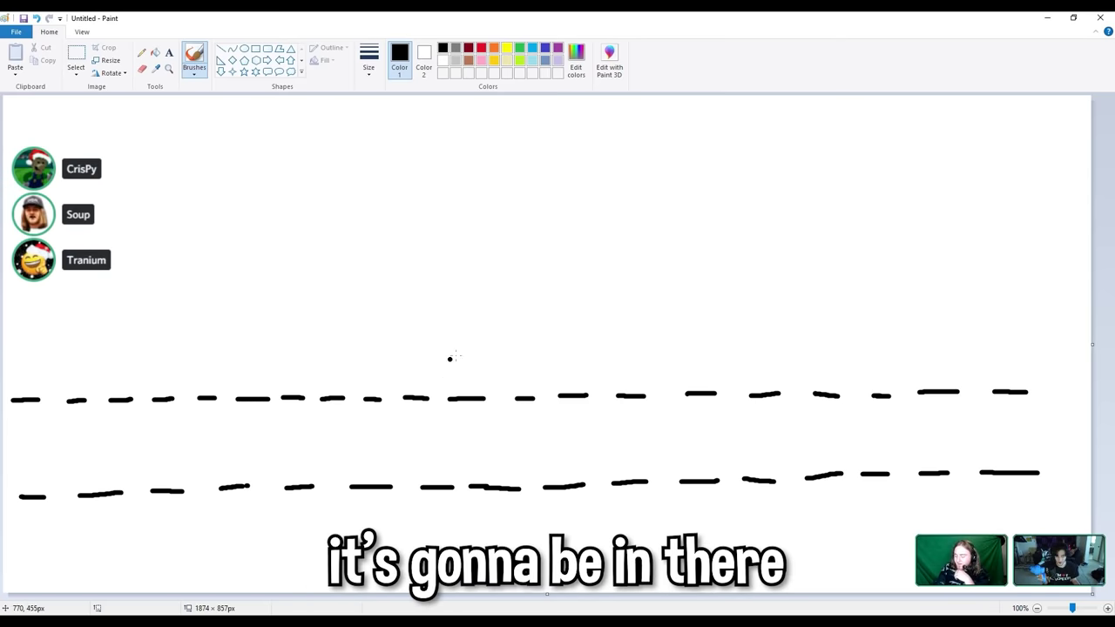
- Write the letter d on its dash in the long hangman word
mouse_move(958, 476)
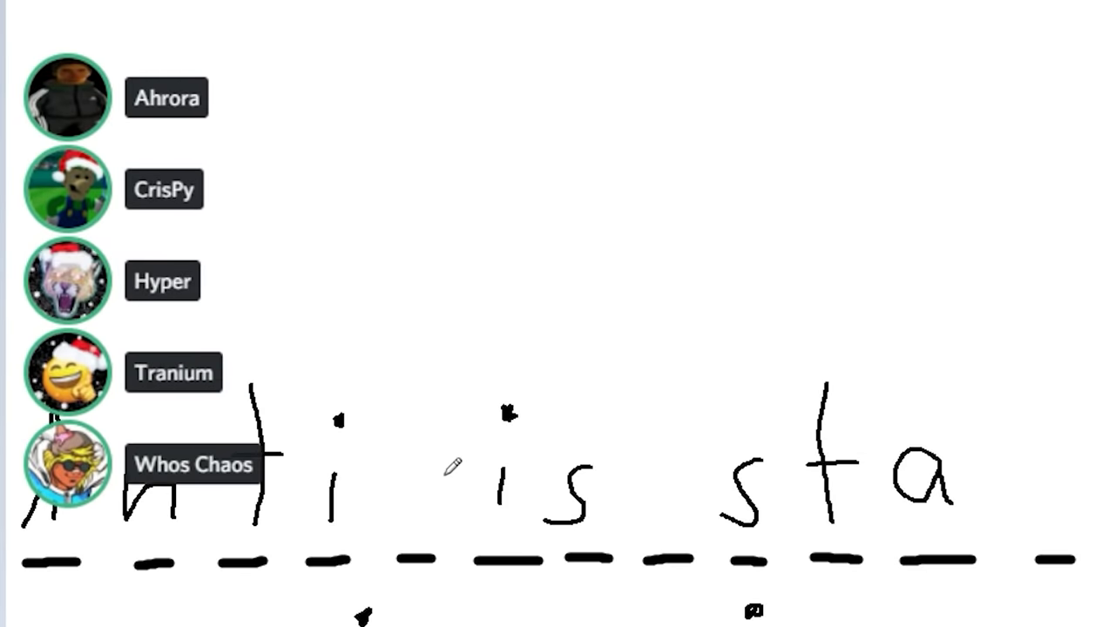
left_click_drag(444, 466, 445, 385)
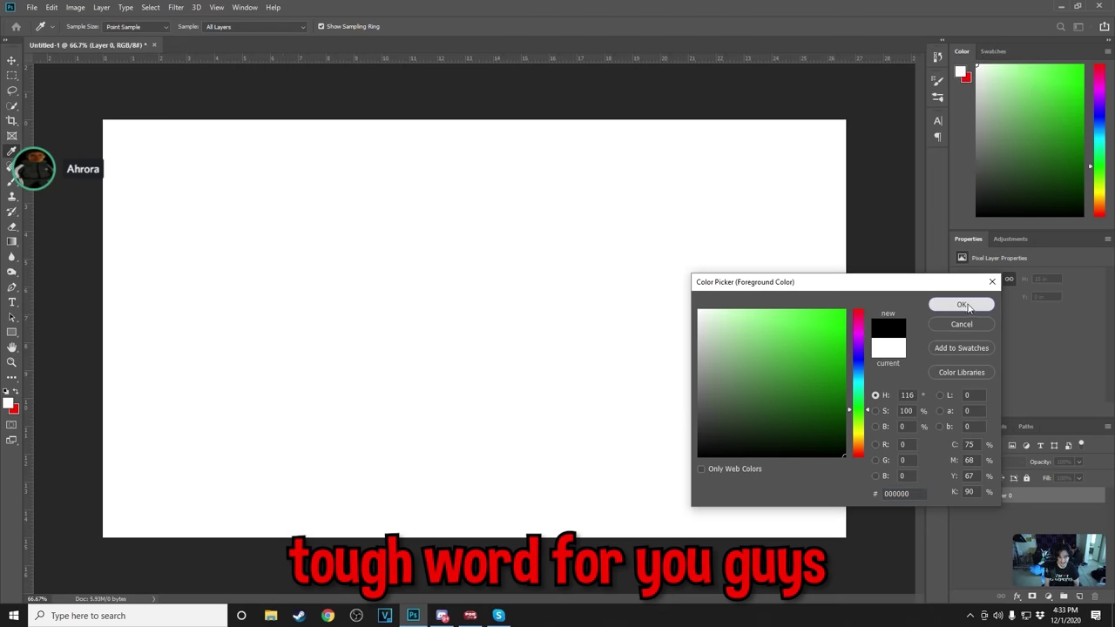
- Confirm black (000000) as the foreground drawing colour
left_click(951, 308)
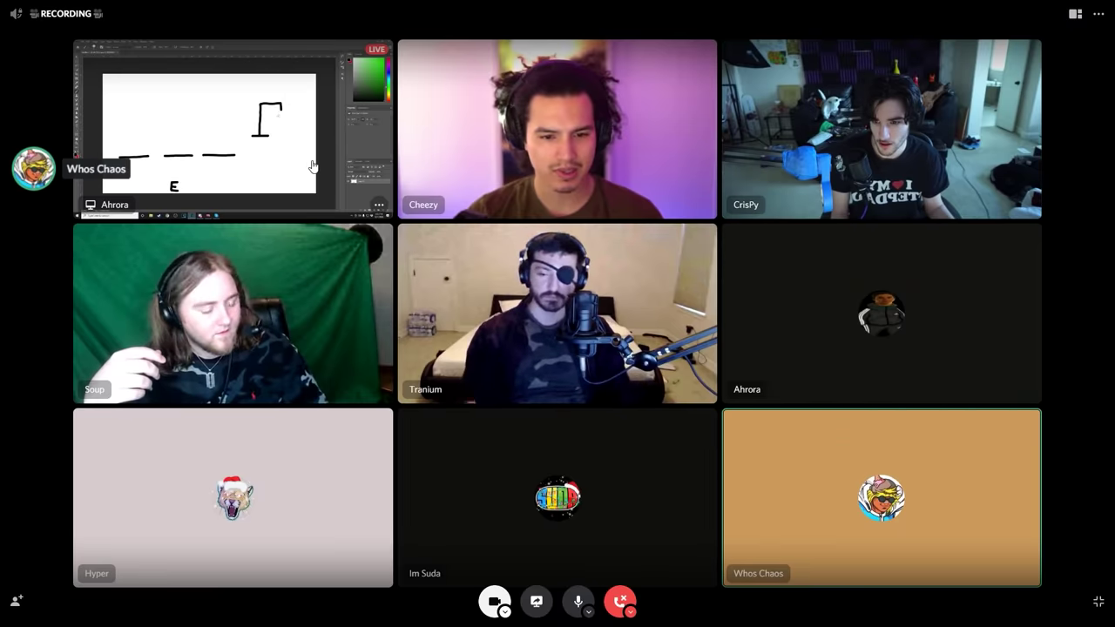
- Focus the shared Photoshop hangman screen so it fills the Discord call window
left_click(310, 166)
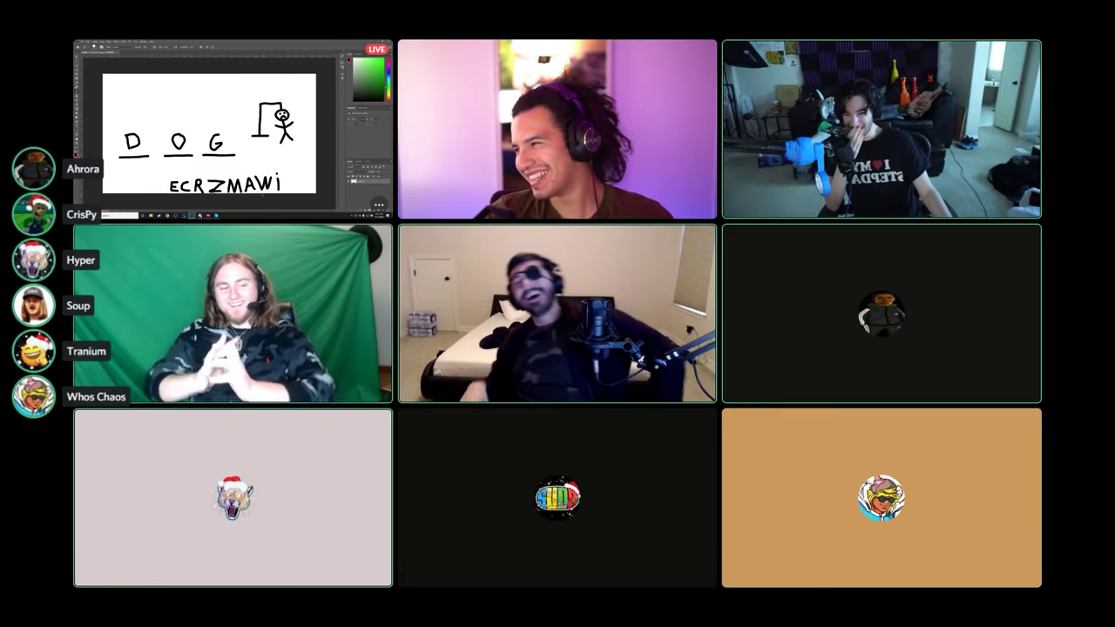
- Briefly enlarge the shared hangman canvas, then return Discord to the participant grid
mouse_move(12, 203)
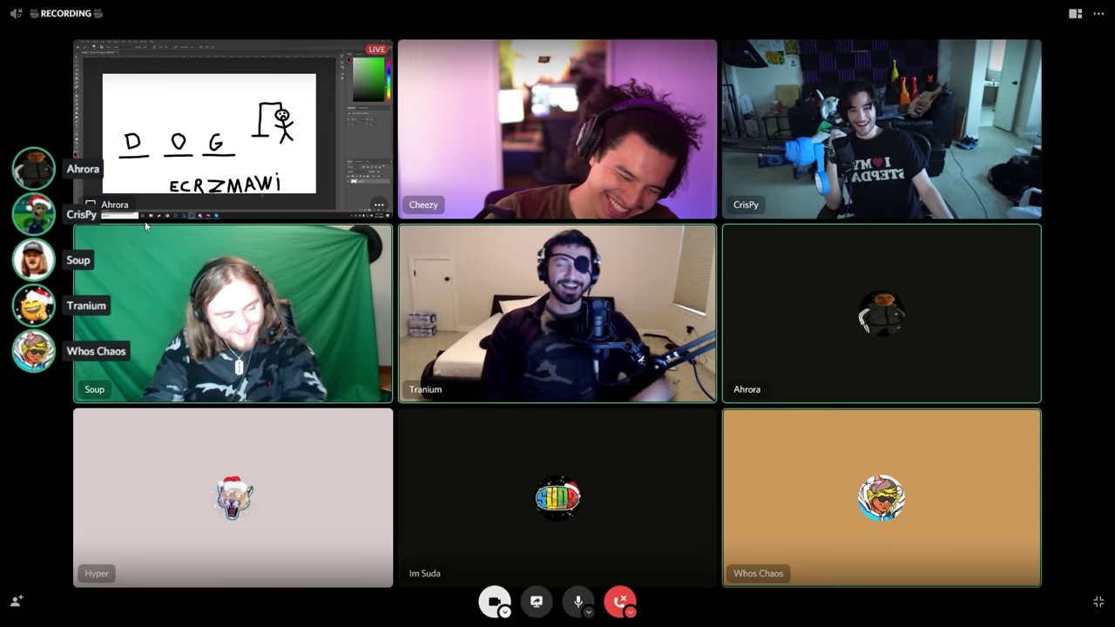
left_click(77, 187)
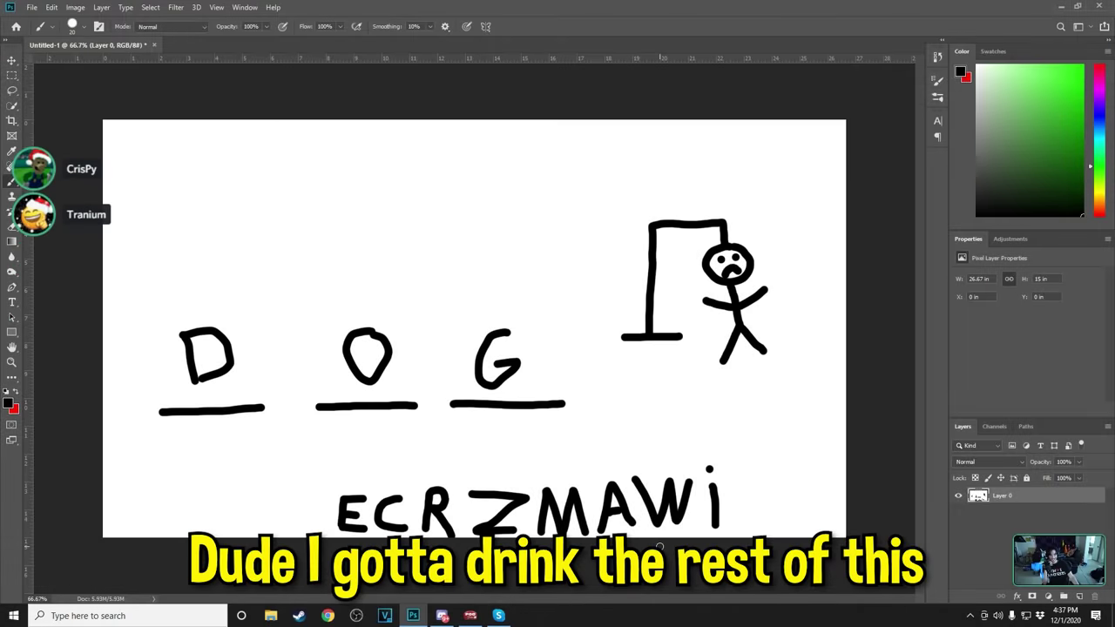
left_click(130, 314)
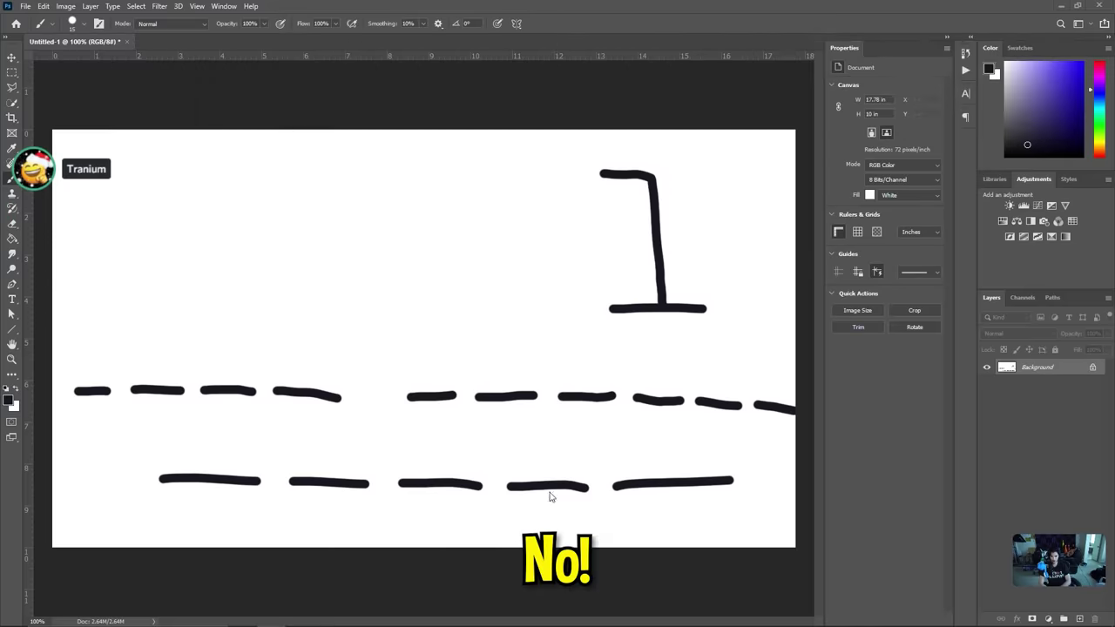
- Write the miss a, draw the figure's head, and add i, t and B on the blanks
left_click_drag(475, 190, 483, 211)
left_click_drag(601, 173, 598, 179)
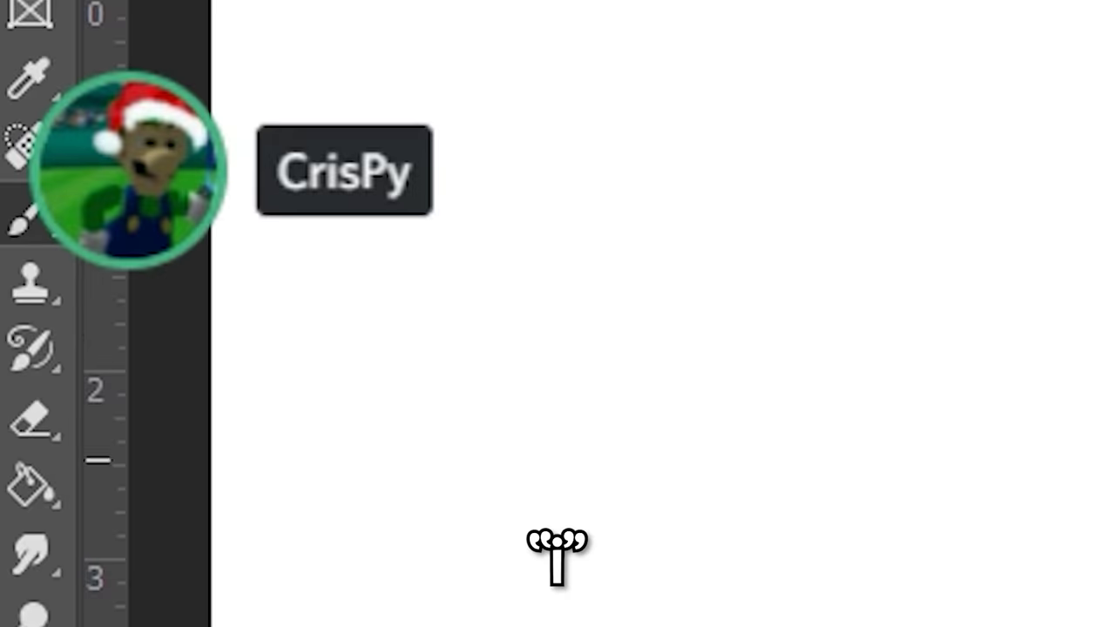
left_click_drag(502, 362, 502, 384)
left_click(499, 341)
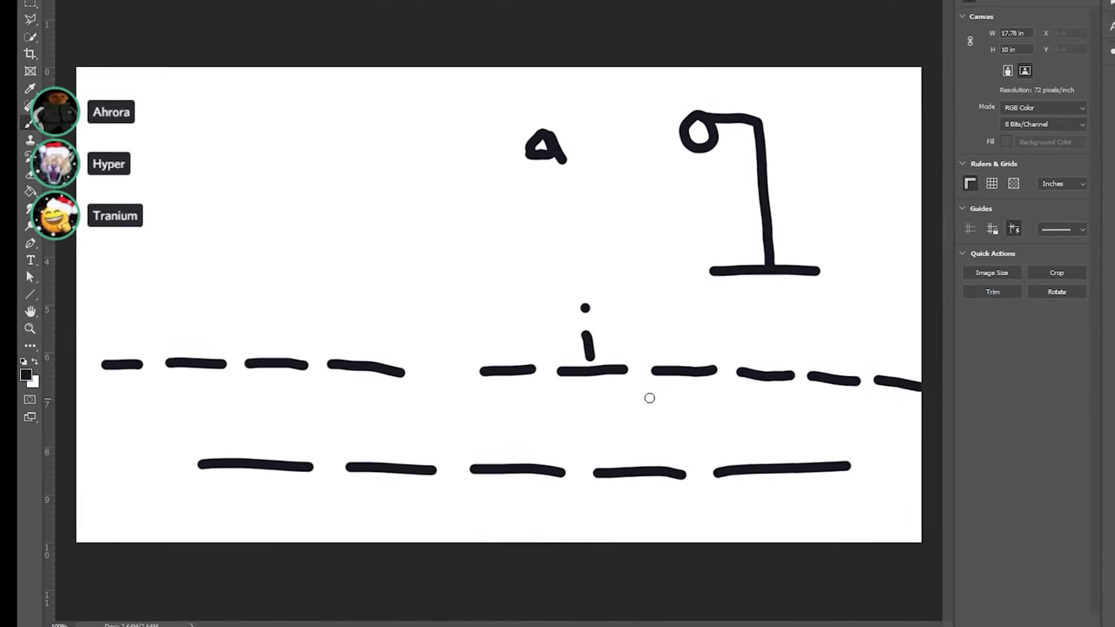
mouse_move(637, 400)
left_mouse_down()
mouse_move(637, 464)
mouse_move(659, 431)
left_mouse_up()
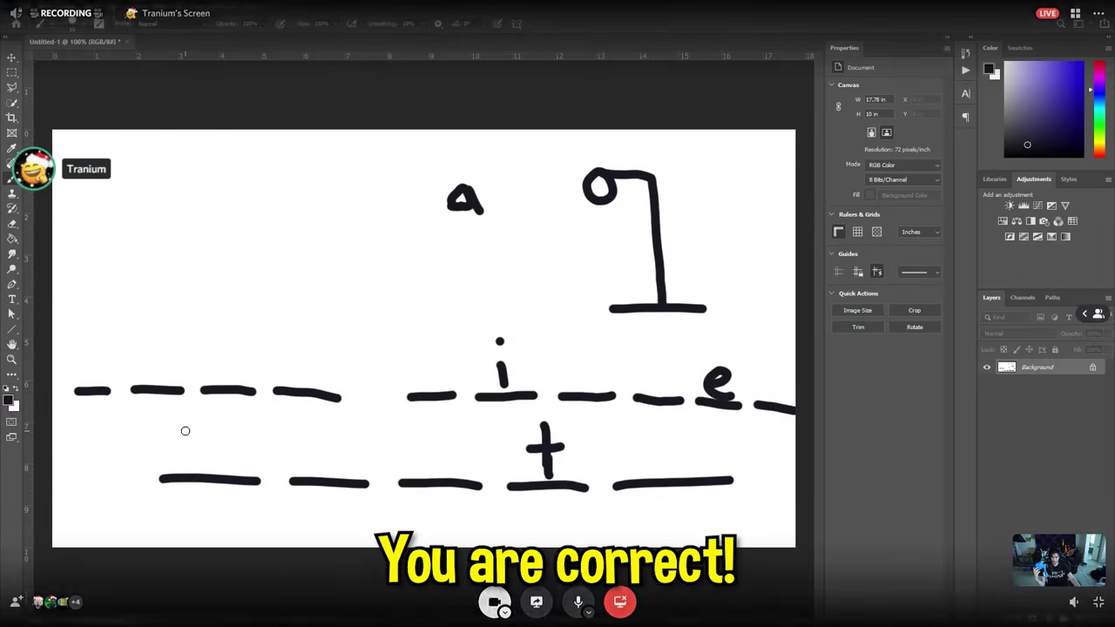
left_click_drag(184, 428, 180, 475)
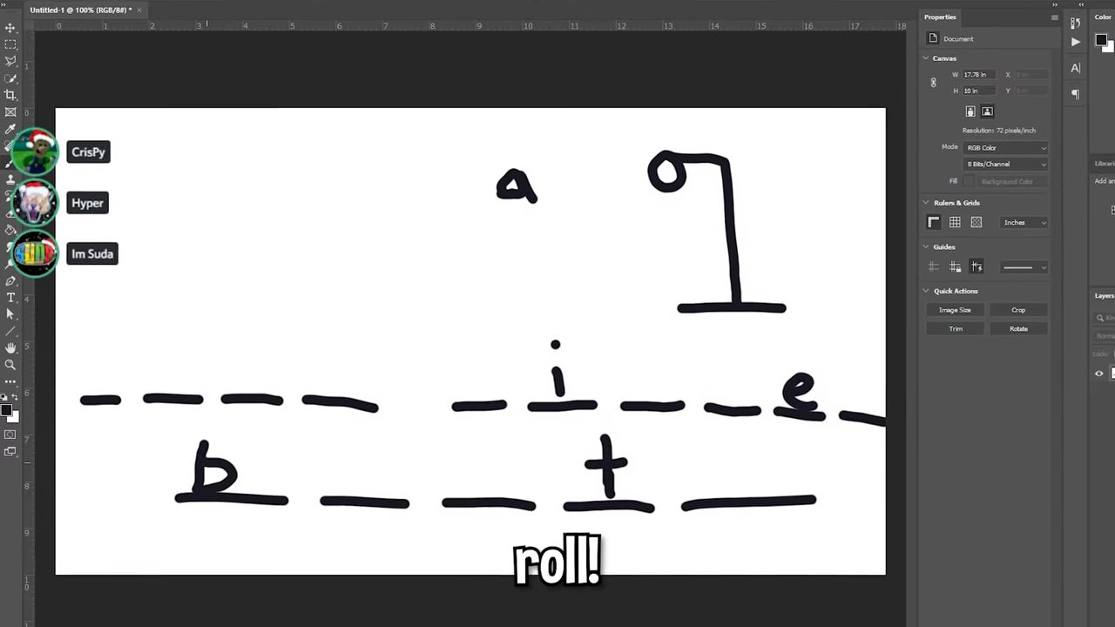
left_click_drag(179, 409, 181, 446)
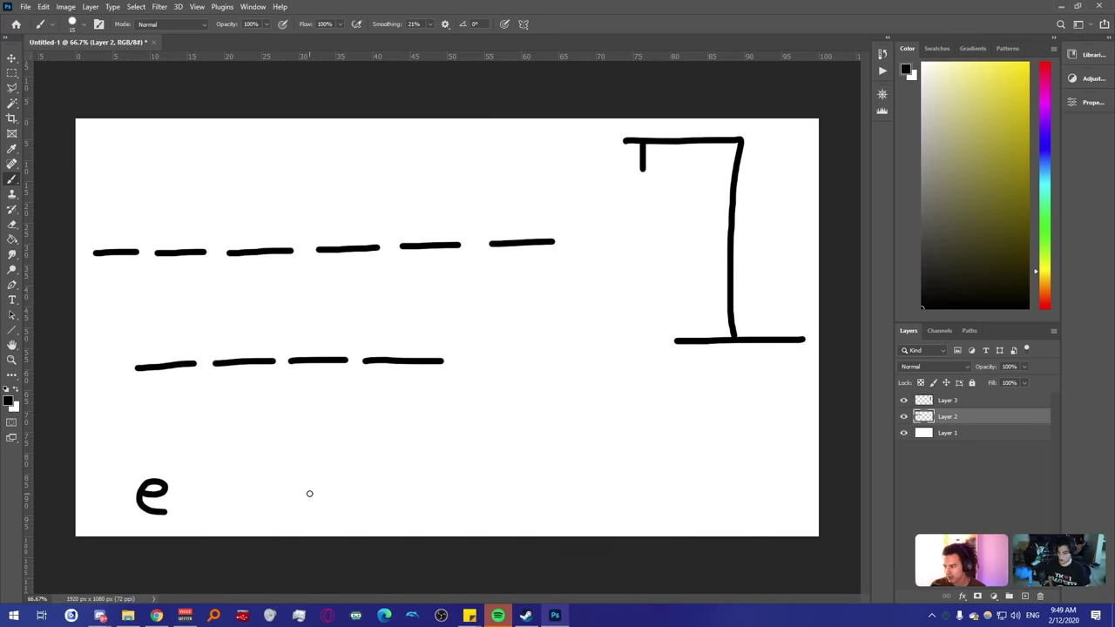
- Draw the hangman's head, body and a leg, and add v to the wrong guesses
left_click_drag(664, 172, 649, 173)
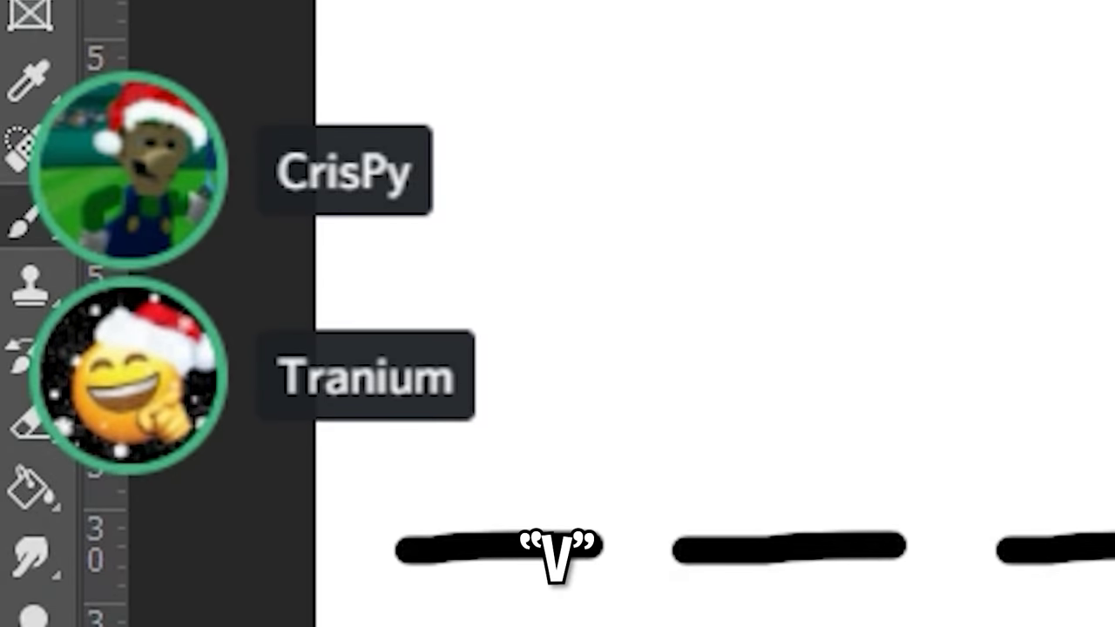
left_click_drag(182, 480, 202, 484)
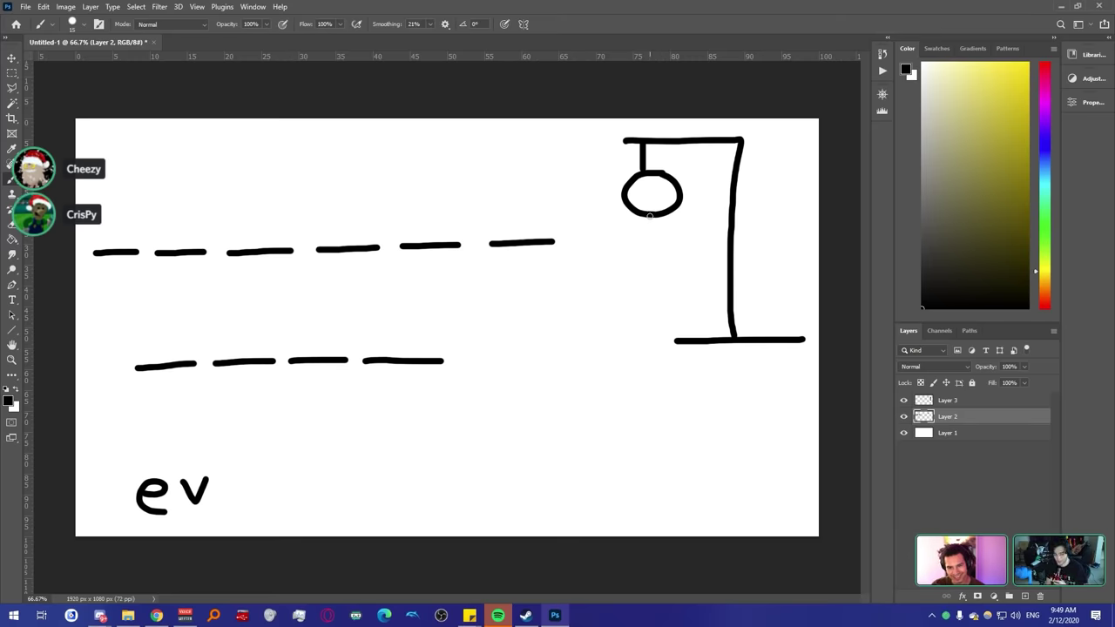
left_click_drag(649, 216, 646, 301)
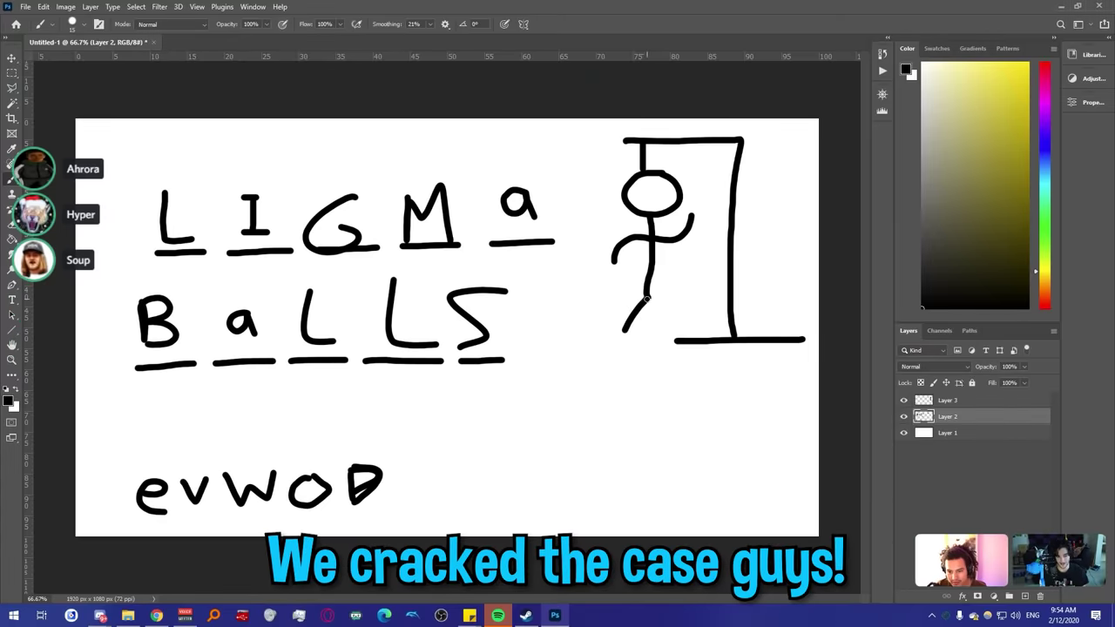
left_click_drag(645, 309, 660, 313)
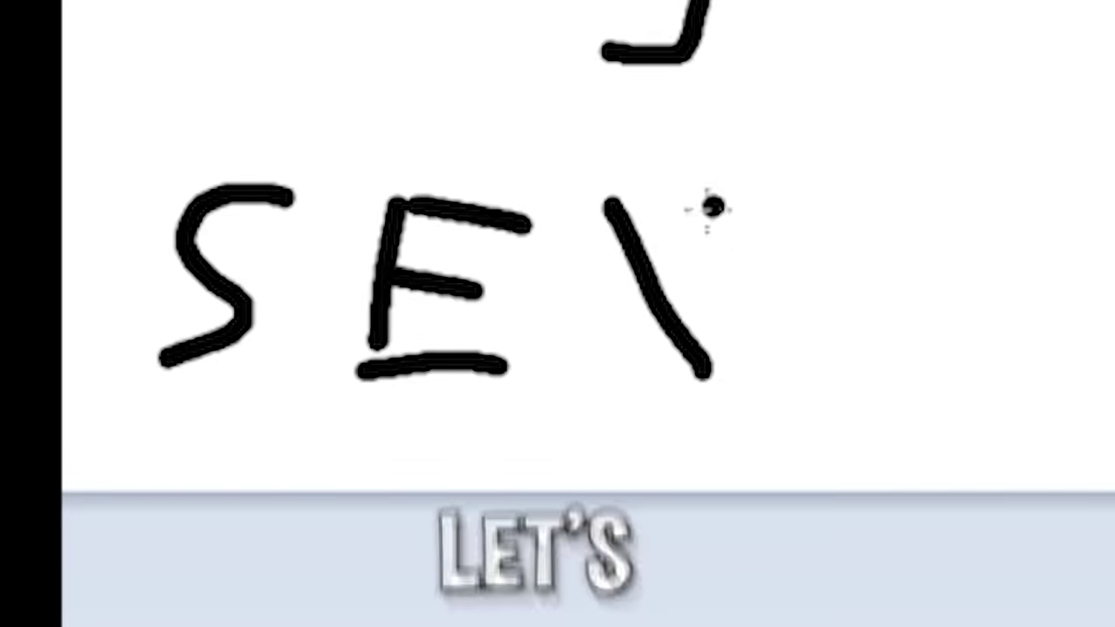
- Draw the second diagonal stroke to complete the X among the wrong guesses
left_click_drag(191, 421, 160, 458)
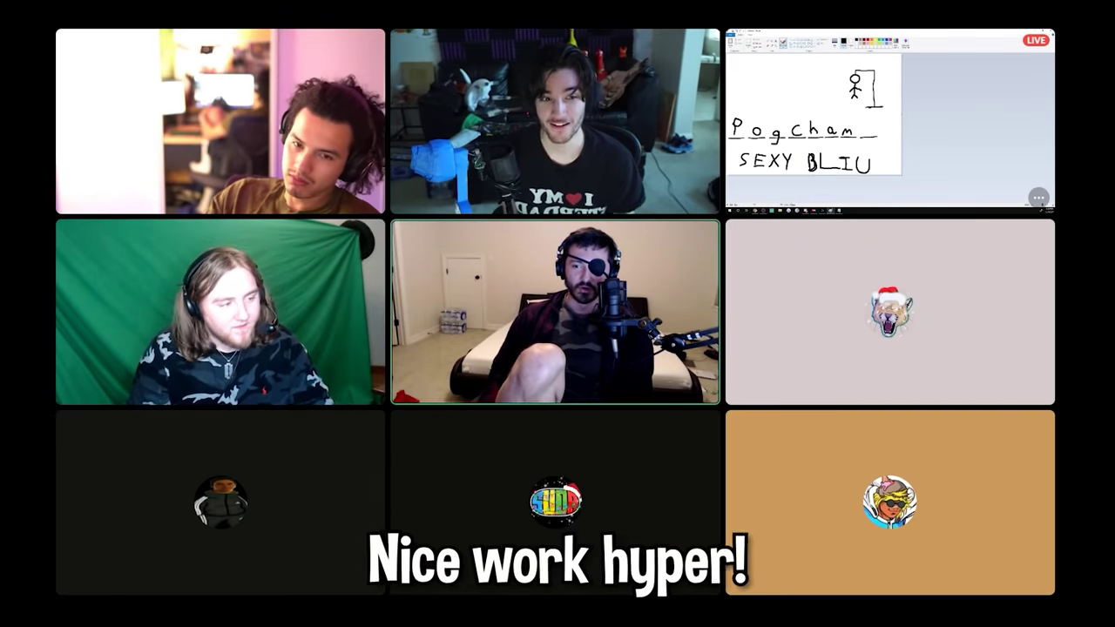
- Focus a participant's camera tile in the Discord call once Pogchamp is completed
mouse_move(1020, 166)
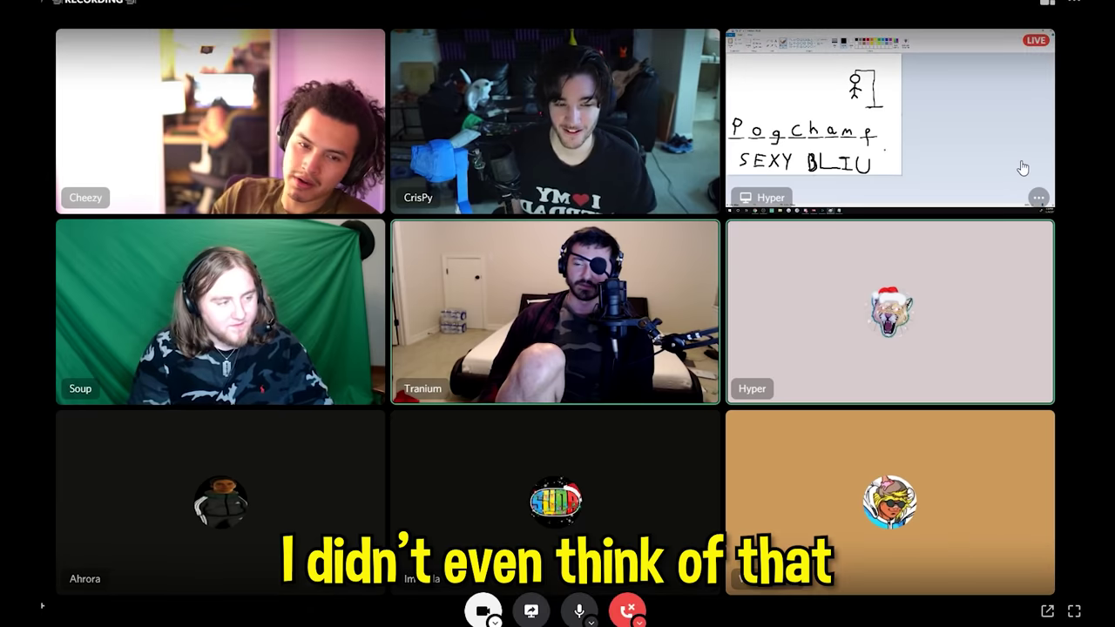